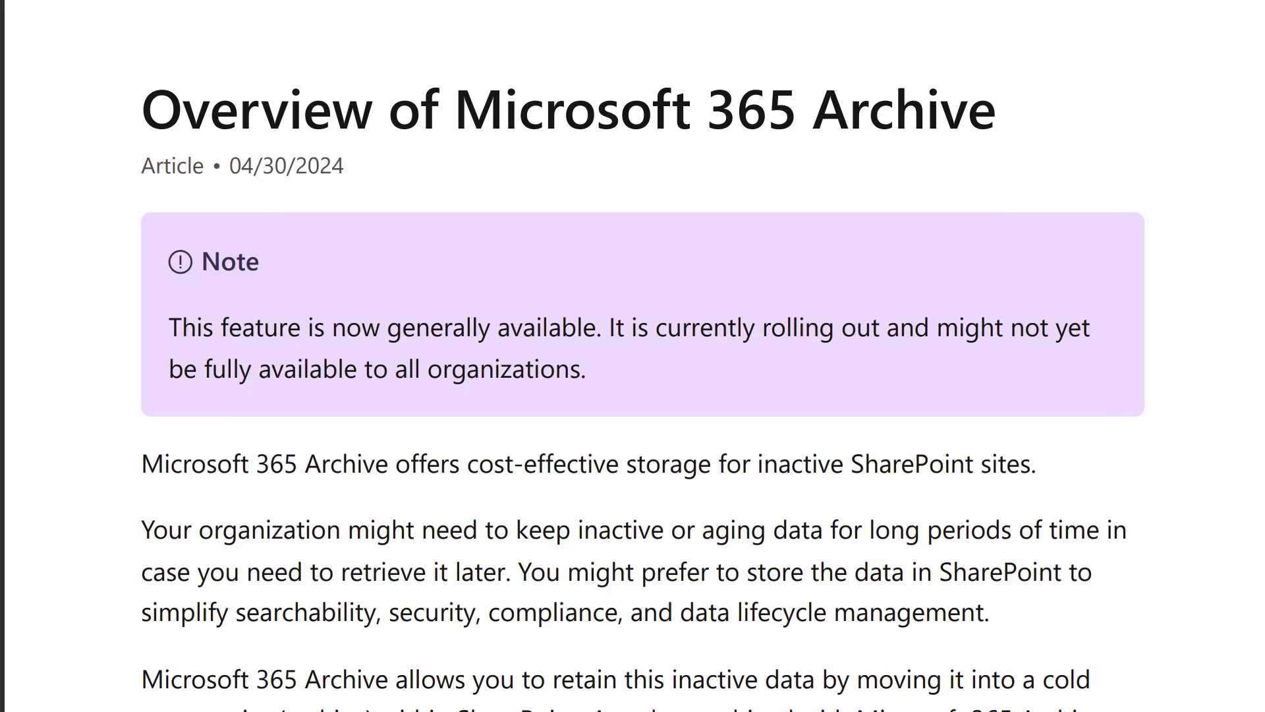
- Read through the Microsoft 365 Archive overview article down to its list of additional advantages
{"action": "scroll", "coordinate": [643, 395], "scroll_direction": "down", "scroll_amount": 2}
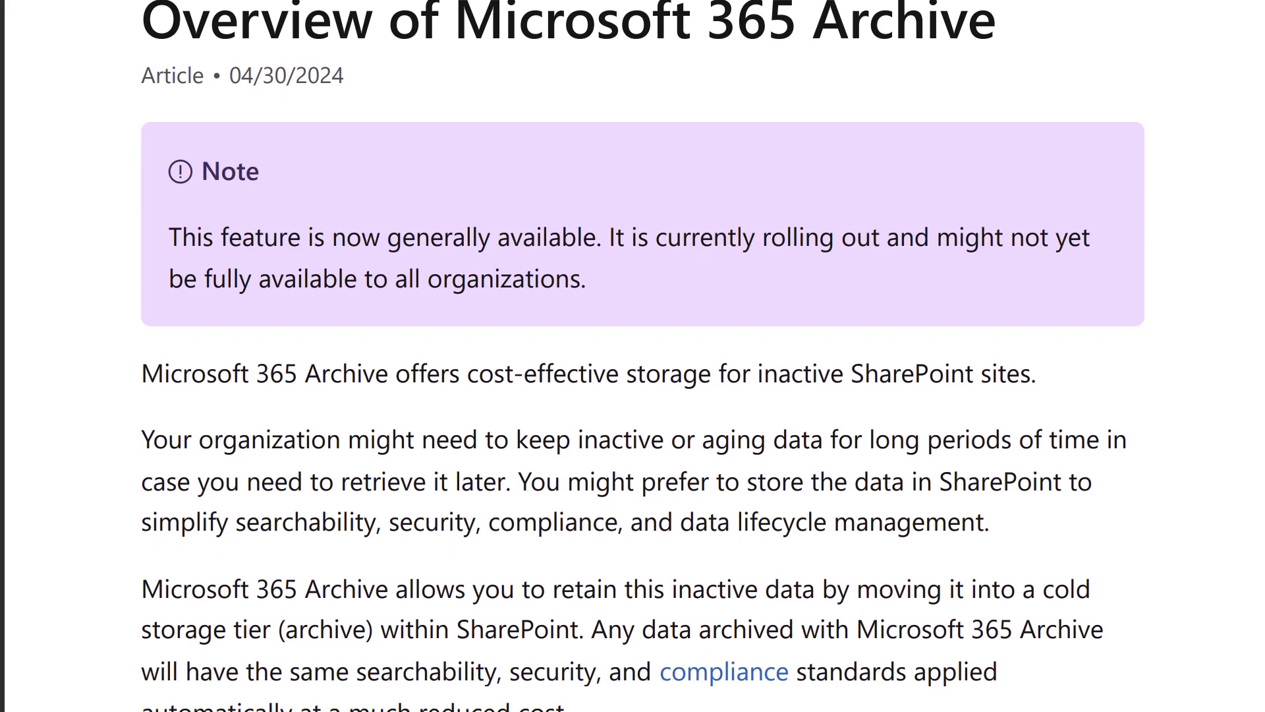
{"action": "scroll", "coordinate": [643, 395], "scroll_direction": "down", "scroll_amount": 2}
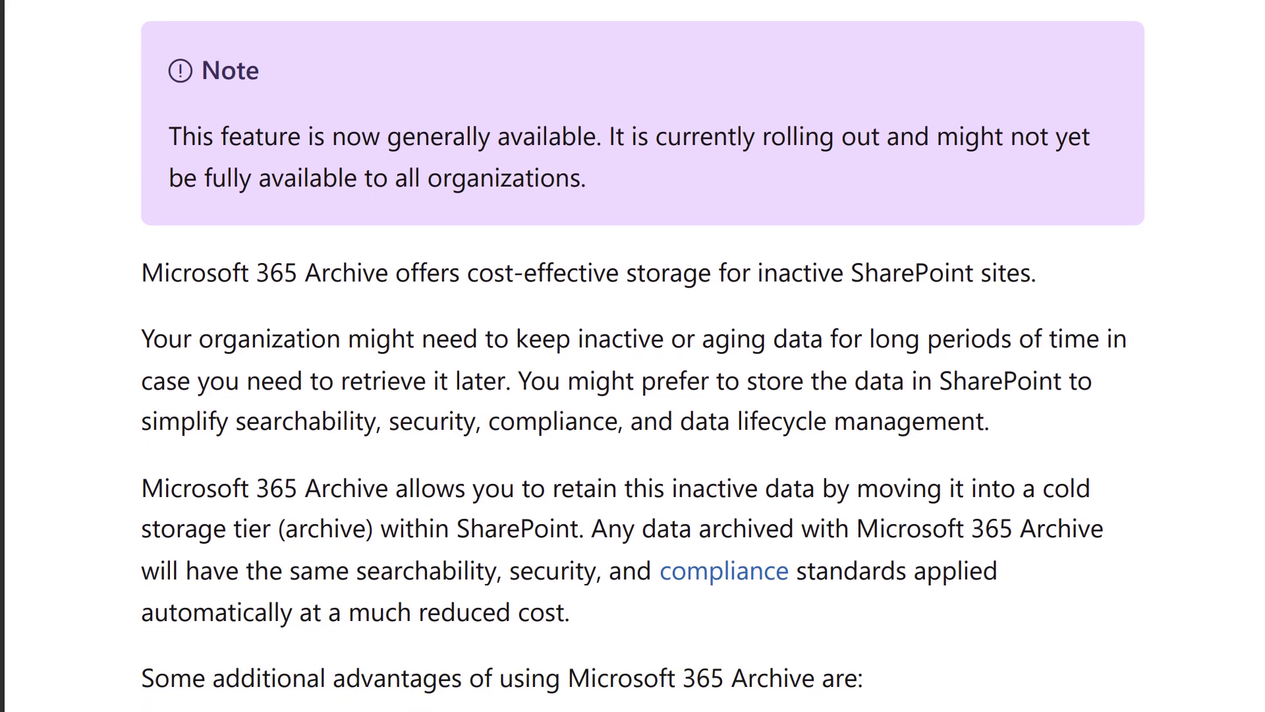
{"action": "scroll", "coordinate": [643, 395], "scroll_direction": "down", "scroll_amount": 2}
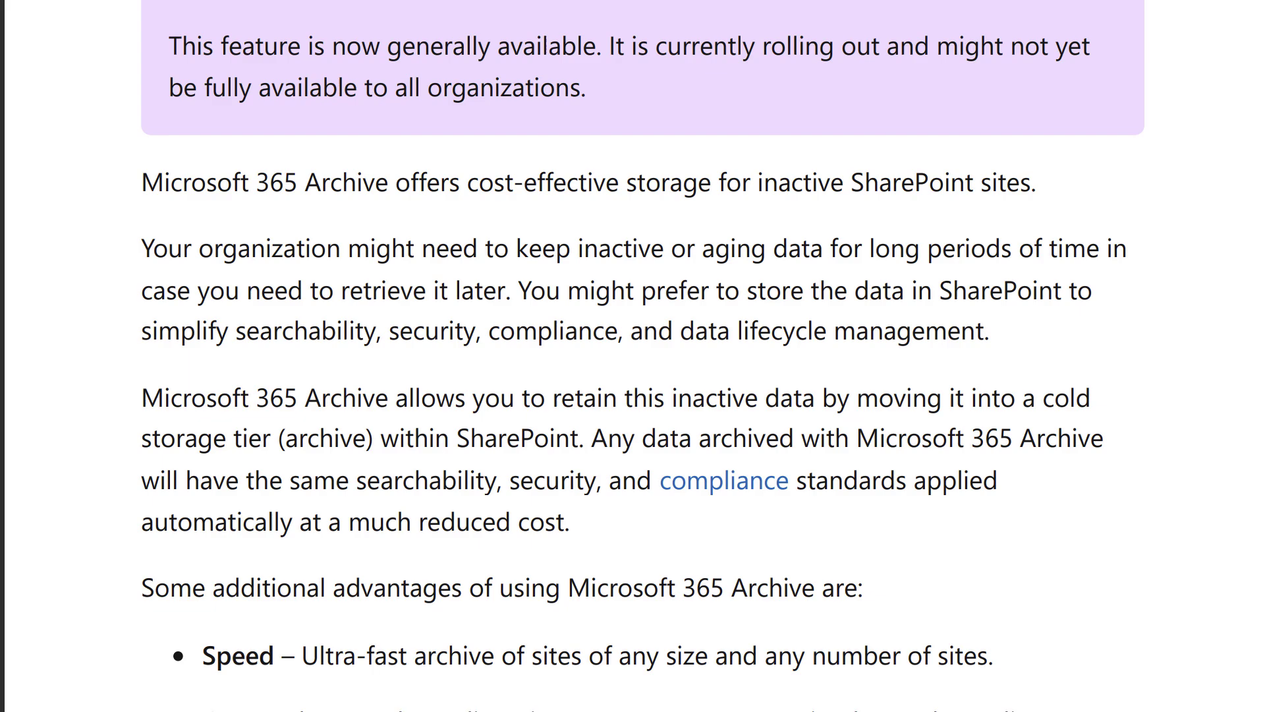
{"action": "scroll", "coordinate": [643, 395], "scroll_direction": "down", "scroll_amount": 2}
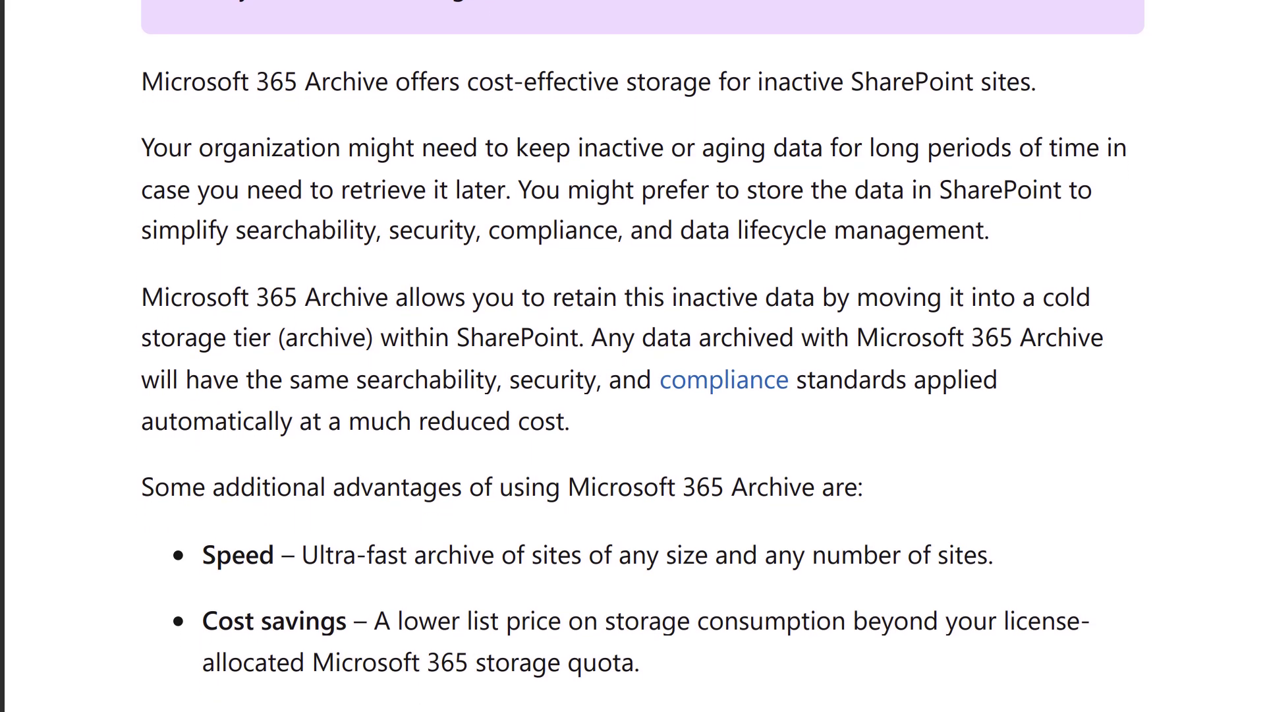
{"action": "scroll", "coordinate": [644, 396], "scroll_direction": "down", "scroll_amount": 2}
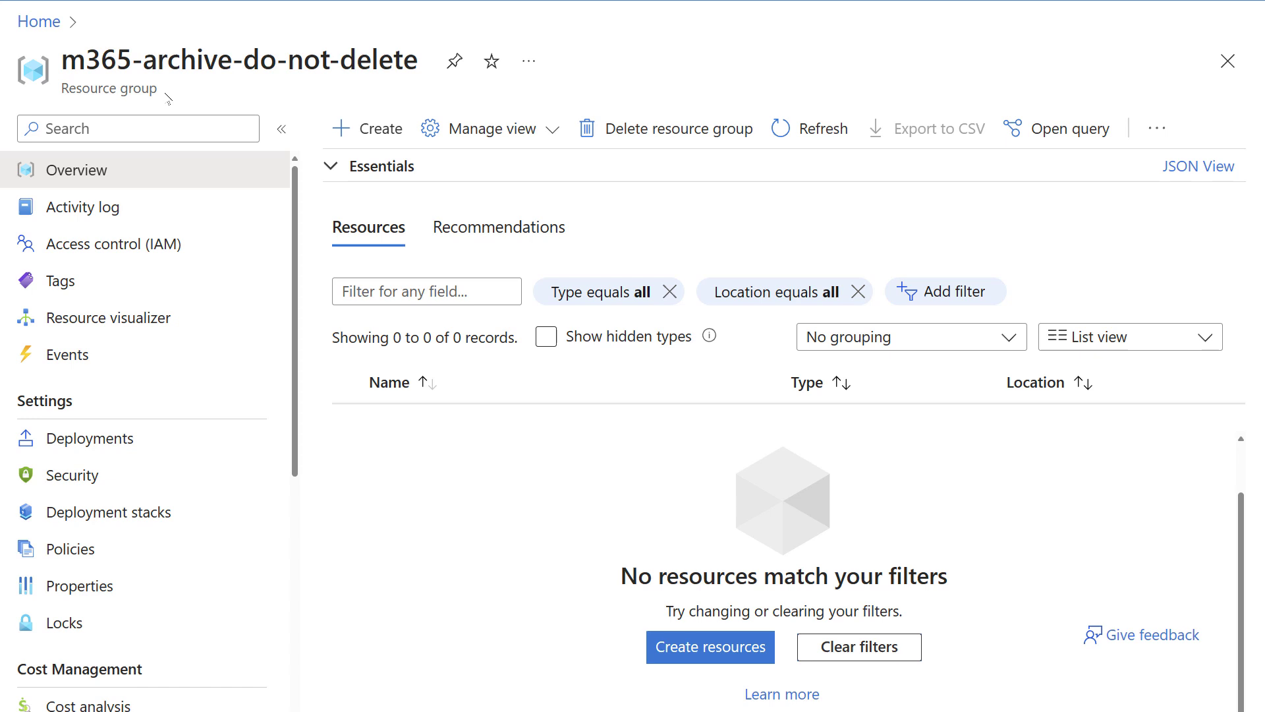
- In the Microsoft 365 admin center, set up Microsoft Syntex billing with MVP Azure Subscription, resource group m365-archive-do-not-delete and region Canada Central
{"action": "left_click_drag", "start_coordinate": [165, 95], "coordinate": [60, 89]}
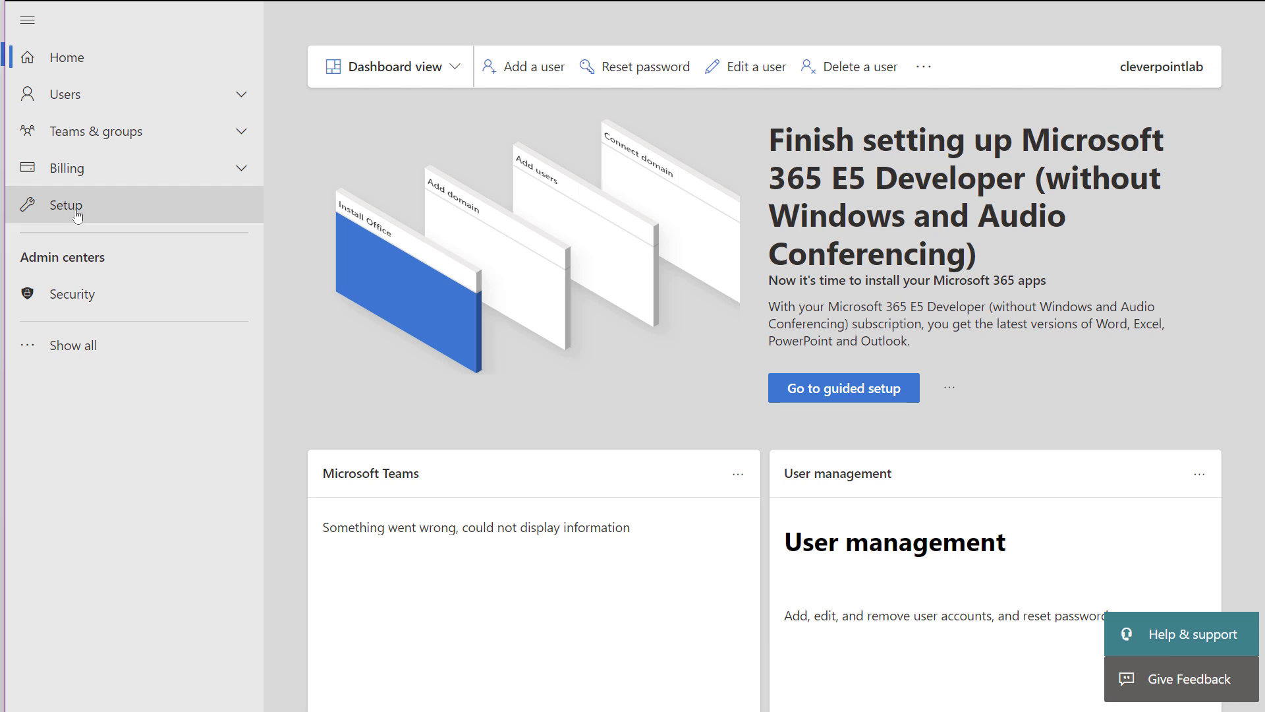
{"action": "left_click", "coordinate": [74, 213]}
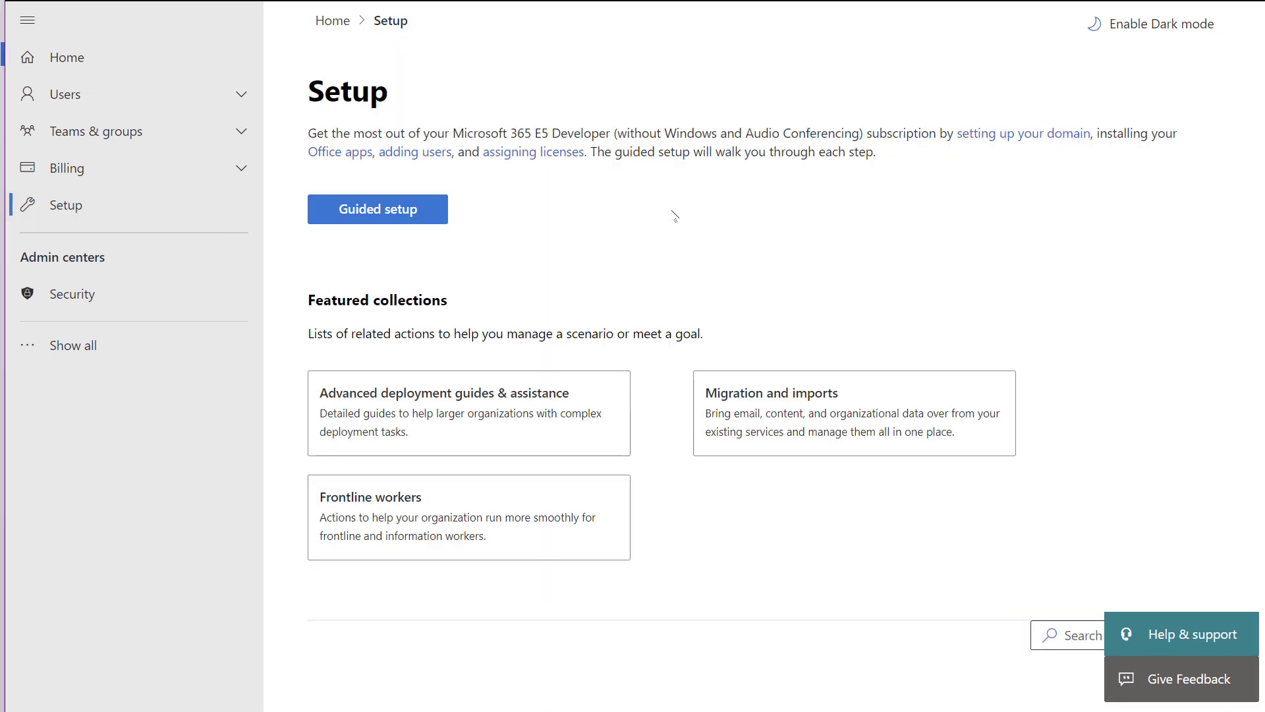
{"action": "key", "text": "Return"}
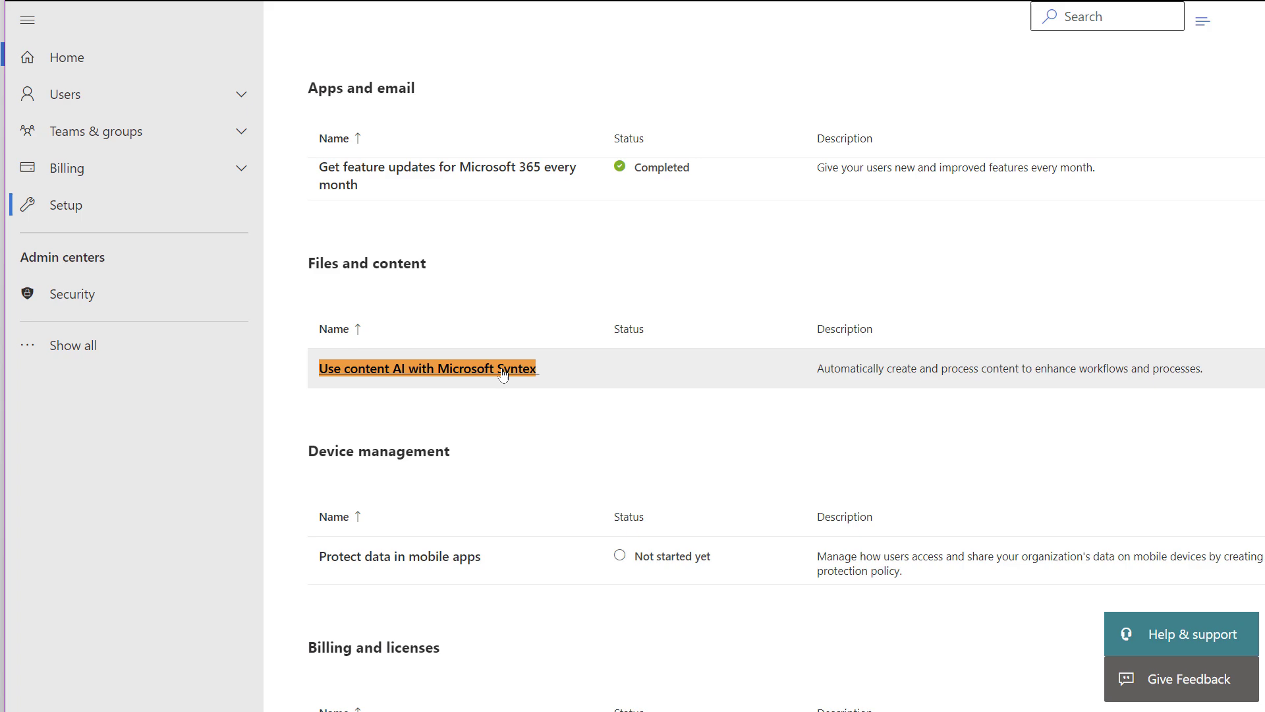
{"action": "scroll", "coordinate": [503, 367], "scroll_direction": "down", "scroll_amount": 3}
{"action": "left_click", "coordinate": [473, 178]}
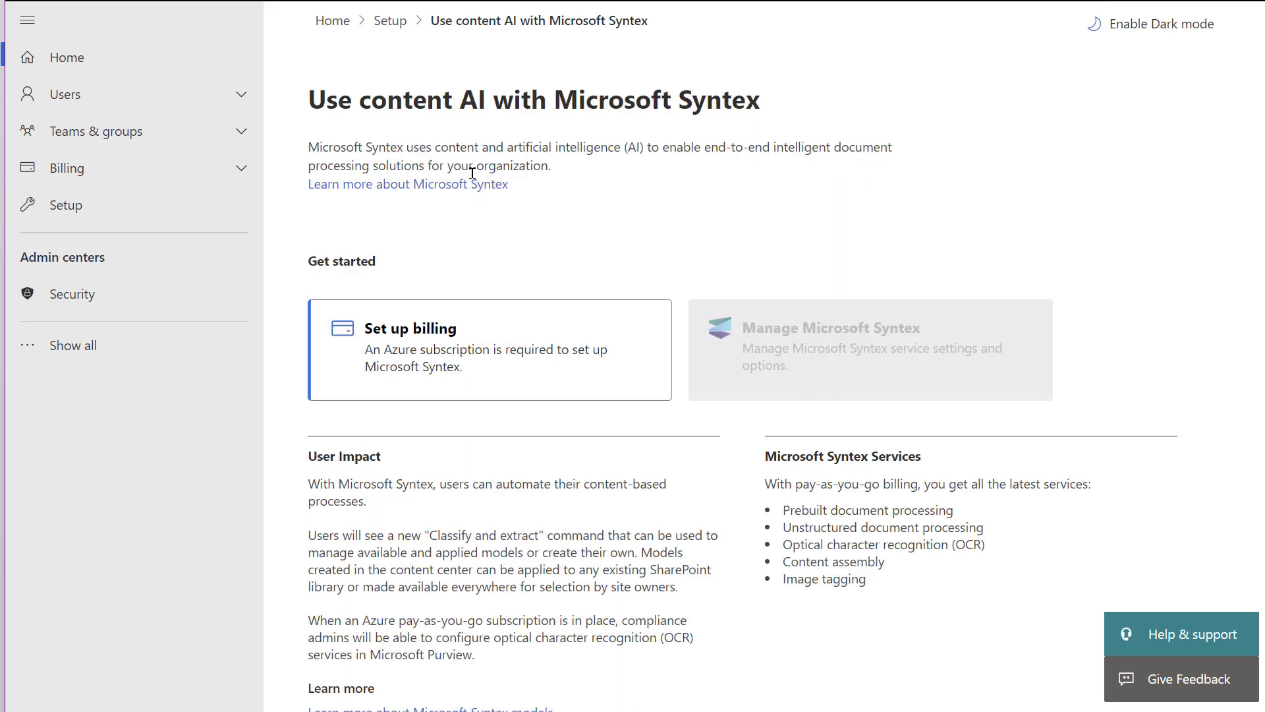
{"action": "left_click", "coordinate": [479, 358]}
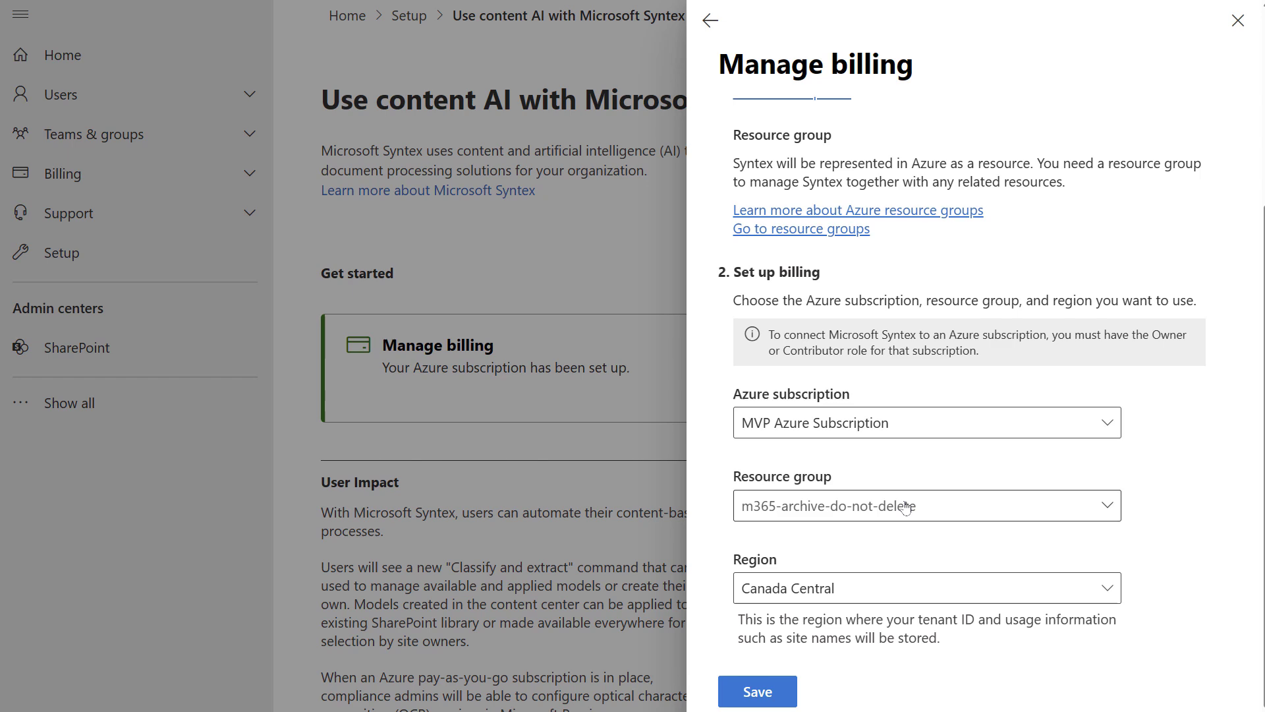
{"action": "left_click", "coordinate": [758, 692]}
- Turn on the Archive service in the Microsoft Syntex service settings
{"action": "left_click", "coordinate": [846, 382]}
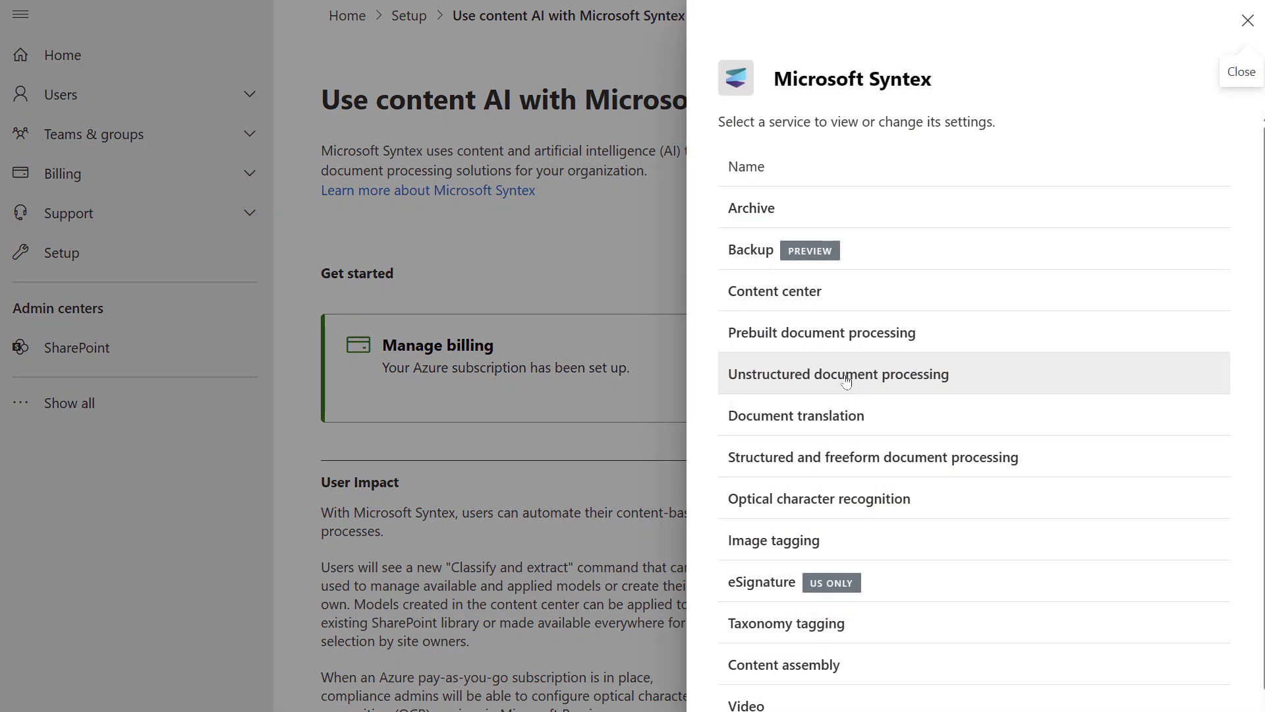
{"action": "left_click", "coordinate": [797, 209]}
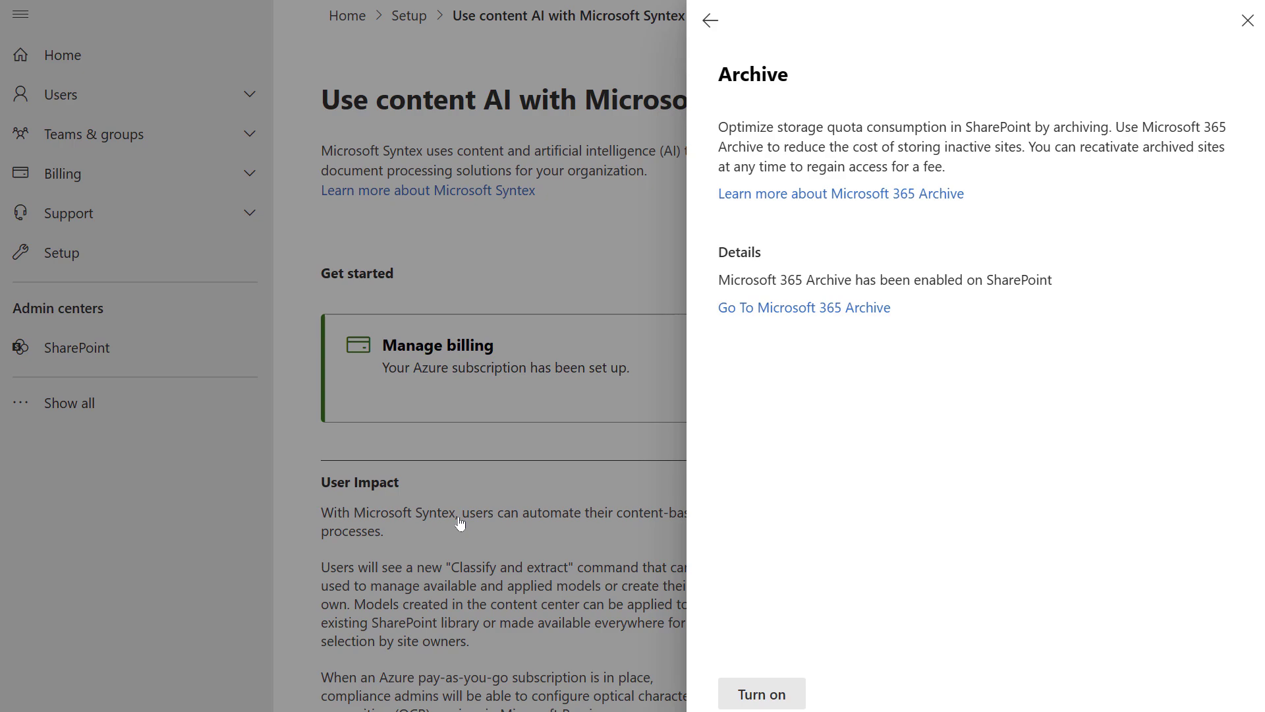
{"action": "left_click", "coordinate": [746, 688]}
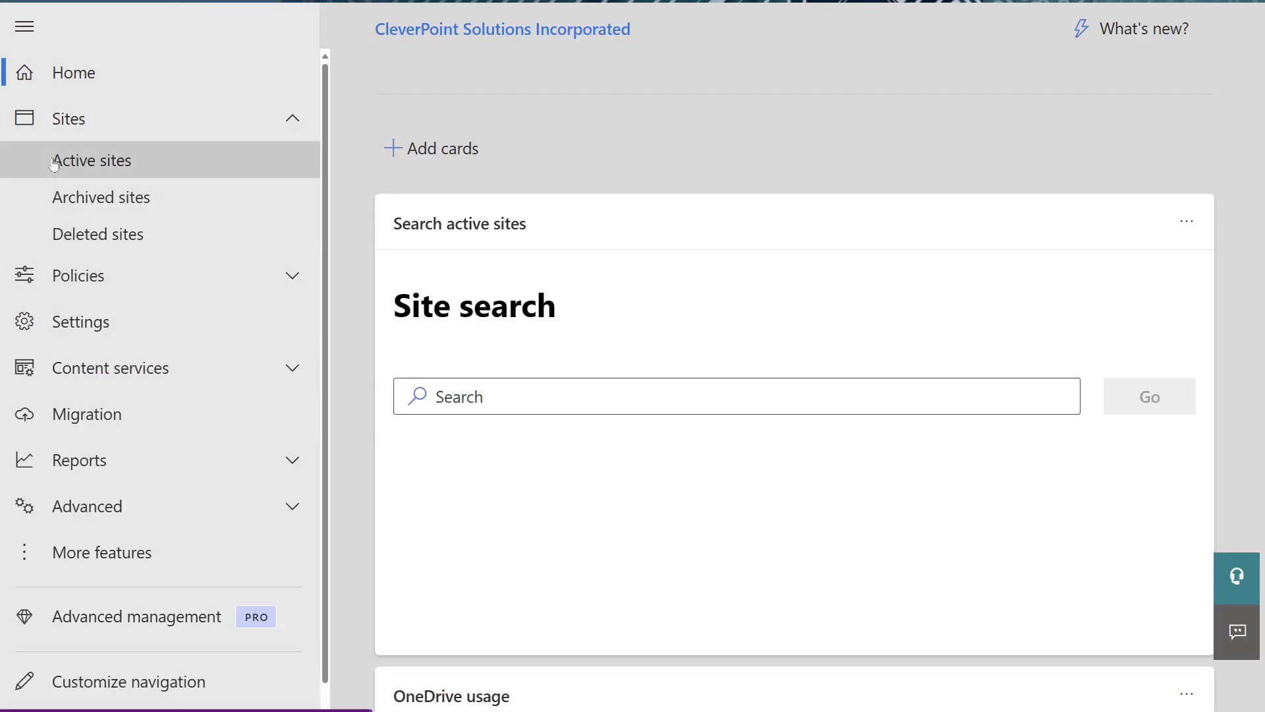
- In the SharePoint admin center, archive the active AssetsInventory site and close the confirmation
{"action": "left_click", "coordinate": [55, 163]}
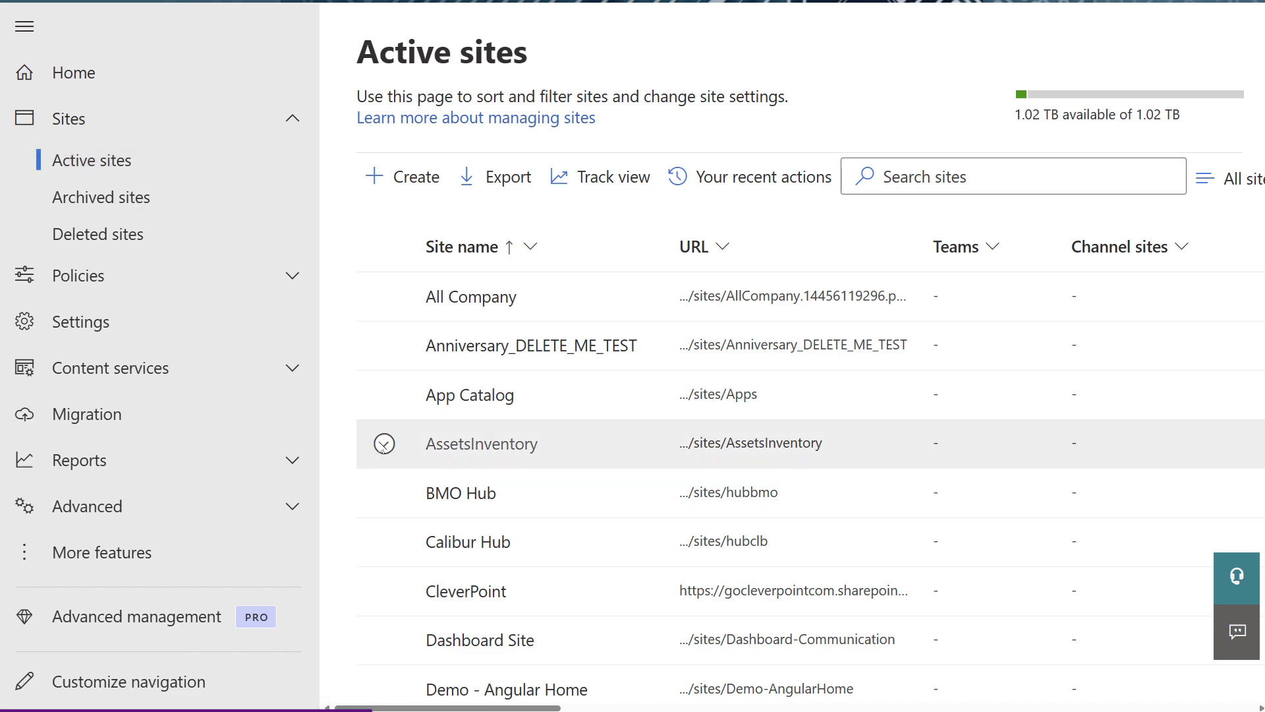
{"action": "left_click", "coordinate": [384, 443]}
{"action": "left_click", "coordinate": [472, 178]}
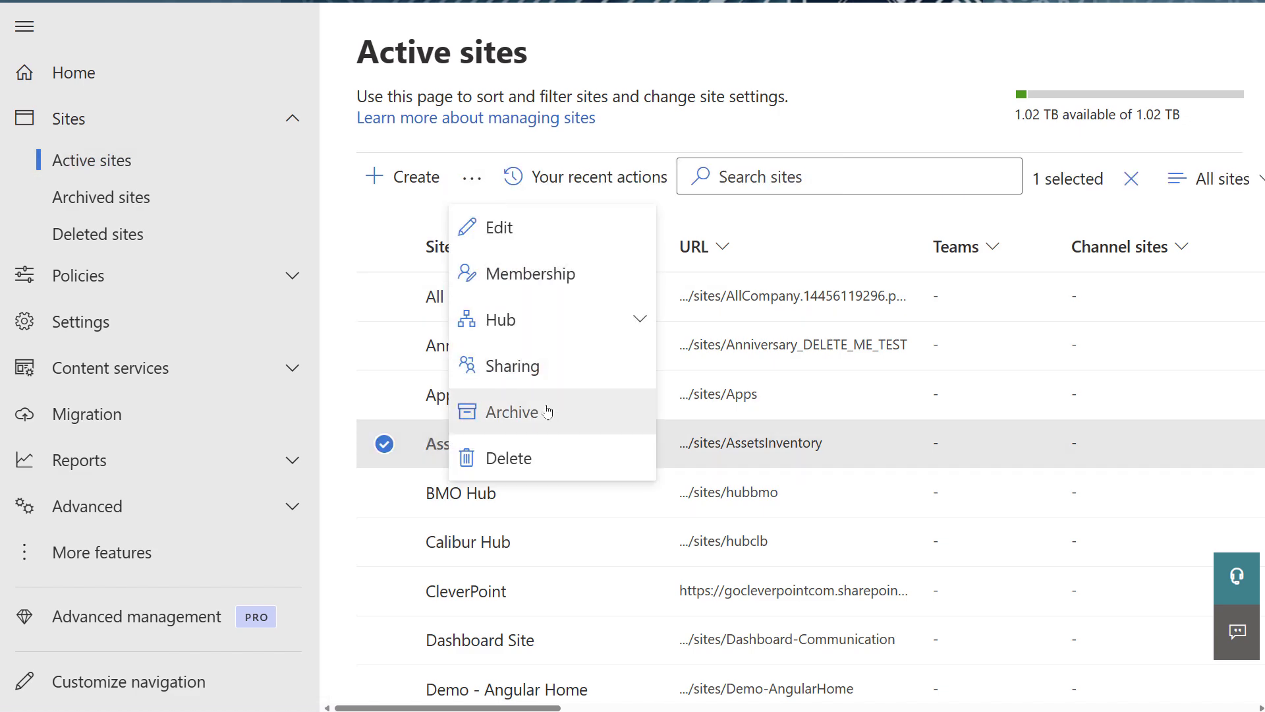
{"action": "left_click", "coordinate": [521, 412]}
{"action": "left_click", "coordinate": [296, 687]}
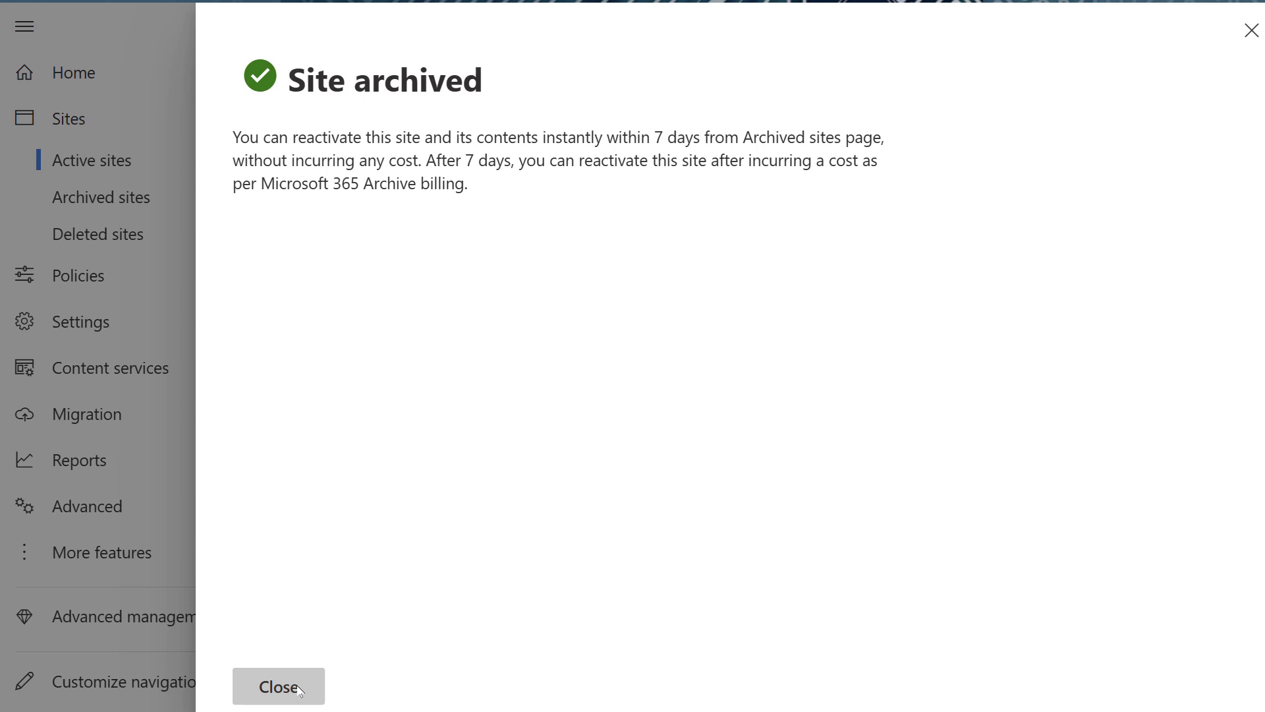
{"action": "left_click", "coordinate": [297, 686]}
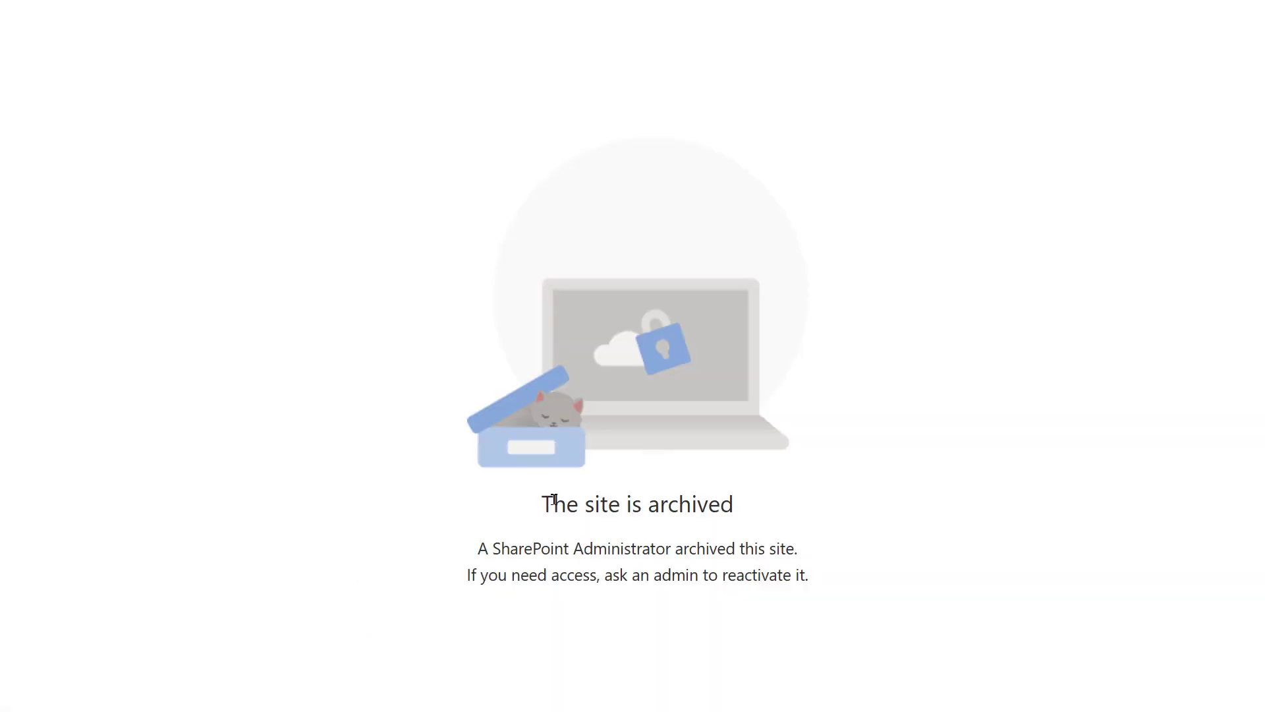
- Read the message that visitors get on the archived site's page
{"action": "left_click_drag", "start_coordinate": [554, 501], "coordinate": [778, 498]}
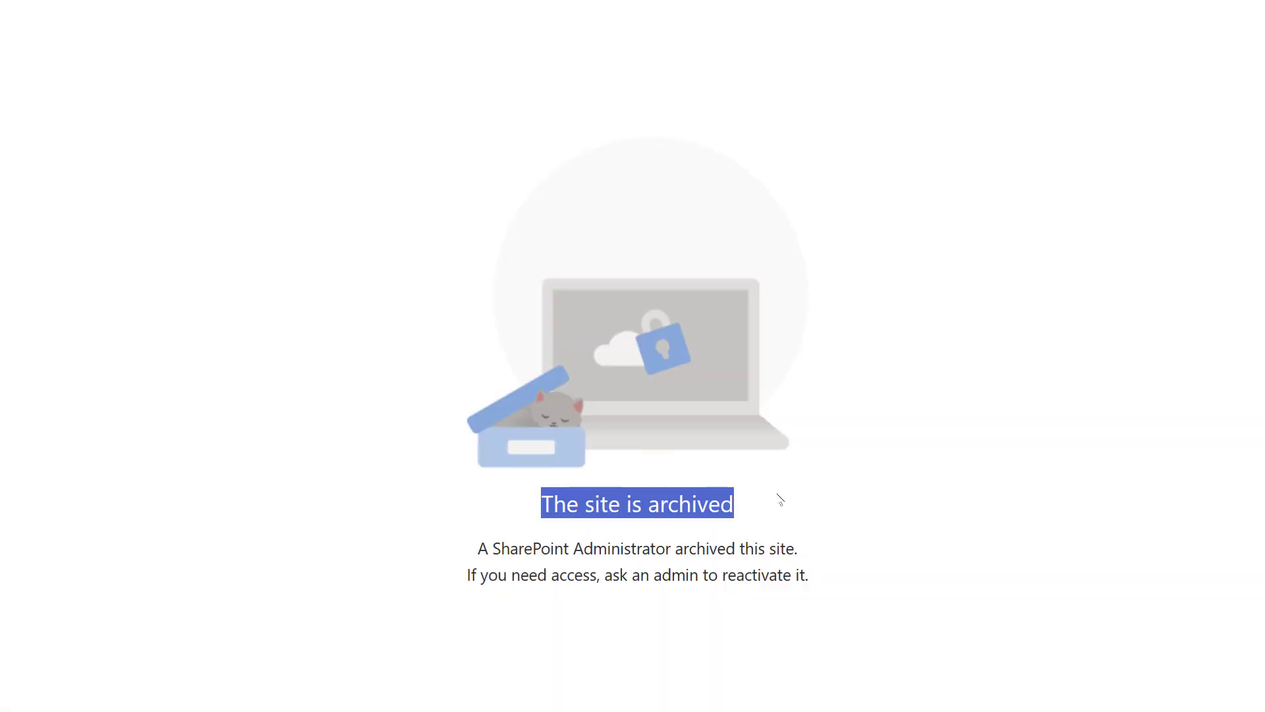
{"action": "left_click", "coordinate": [780, 499]}
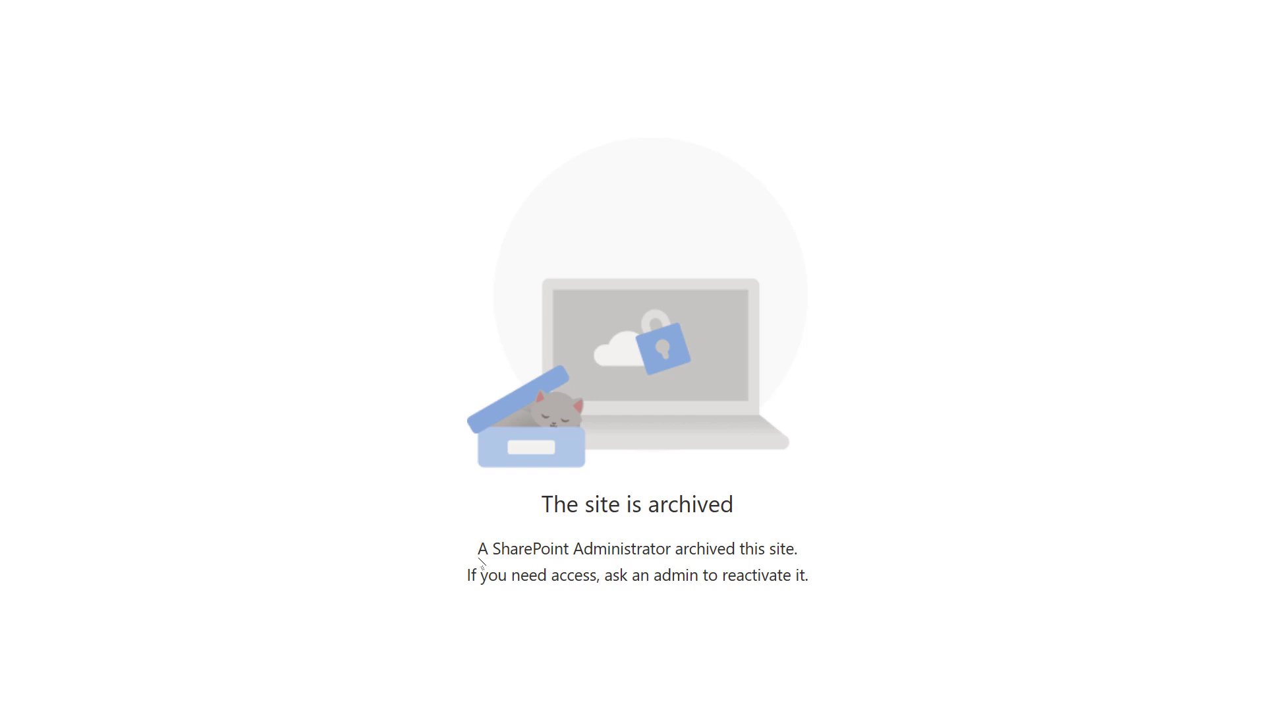
{"action": "left_click_drag", "start_coordinate": [493, 548], "coordinate": [815, 559]}
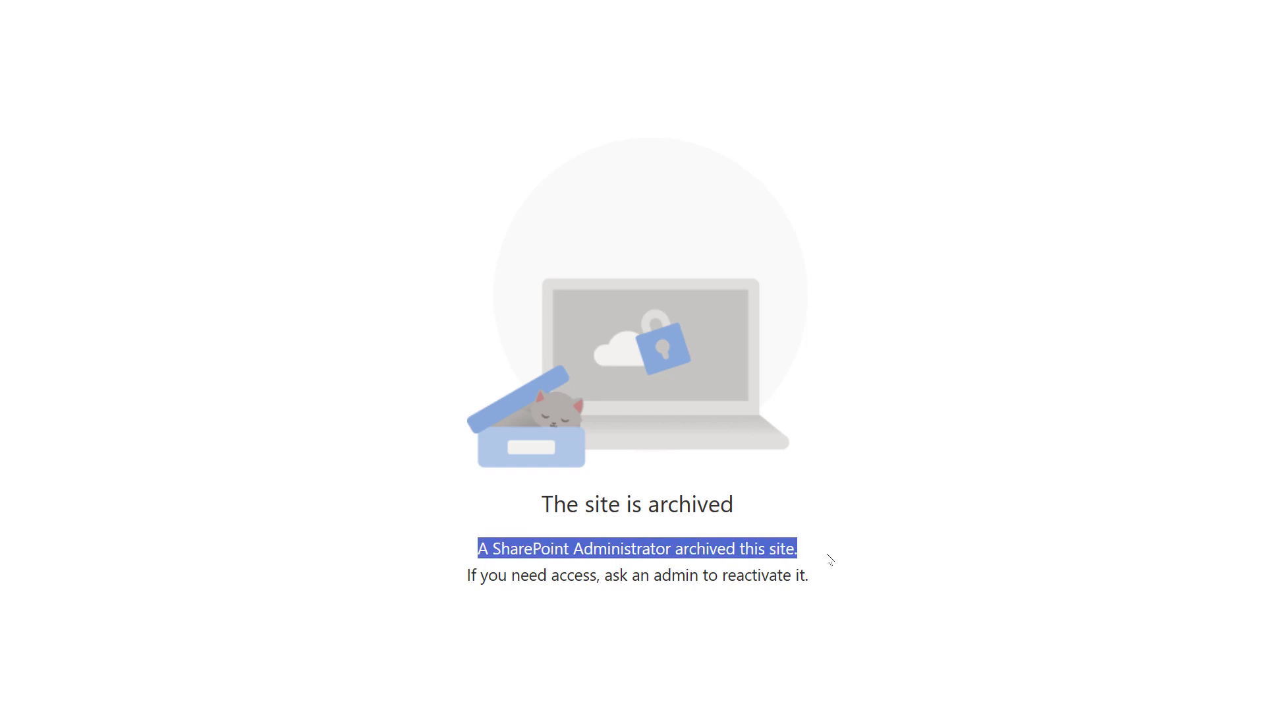
{"action": "left_click", "coordinate": [828, 557]}
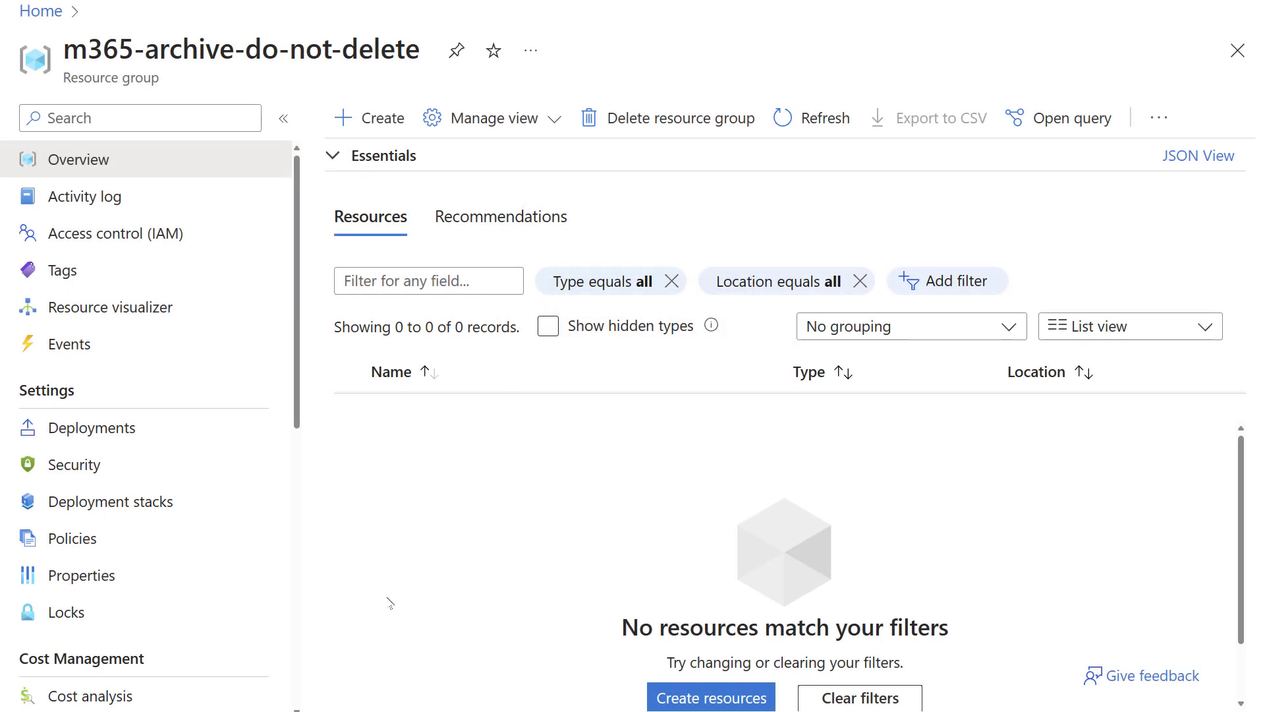
- In the Azure portal, check the resource list and record count of the m365-archive-do-not-delete resource group
{"action": "scroll", "coordinate": [423, 587], "scroll_direction": "down", "scroll_amount": 2}
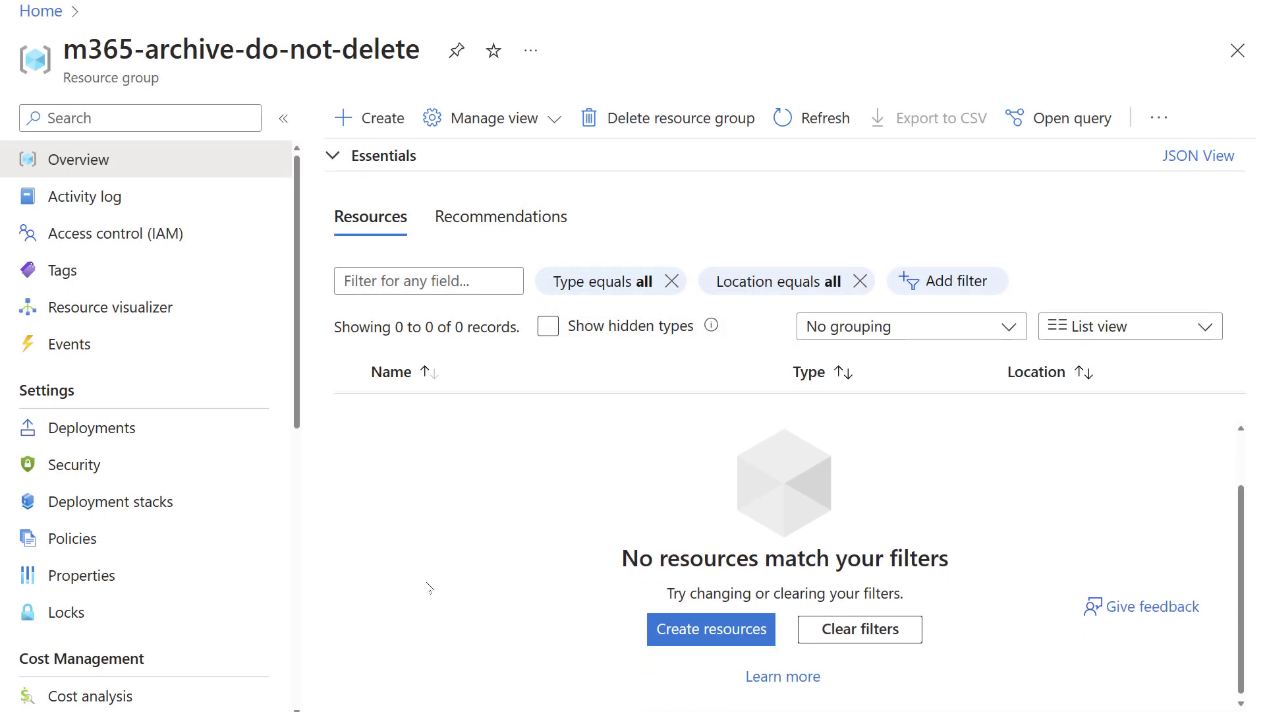
{"action": "left_click_drag", "start_coordinate": [636, 553], "coordinate": [994, 549]}
{"action": "left_click", "coordinate": [990, 565]}
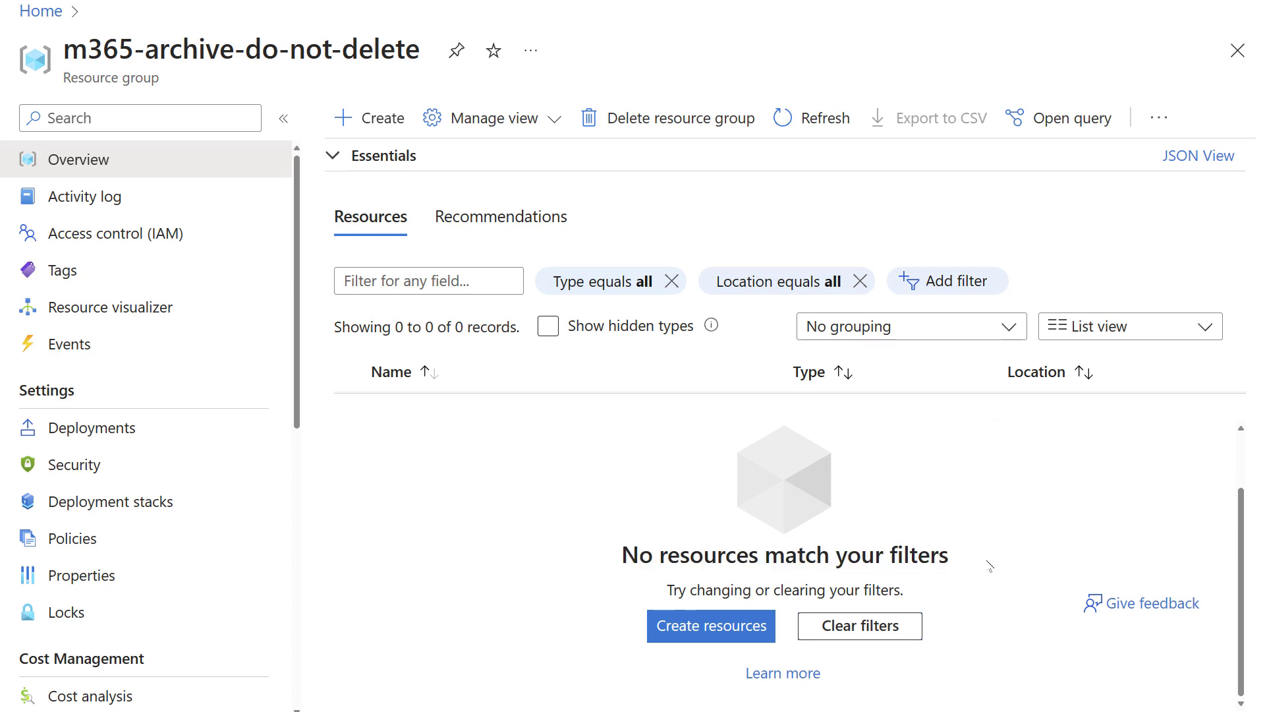
{"action": "scroll", "coordinate": [990, 566], "scroll_direction": "down", "scroll_amount": 1}
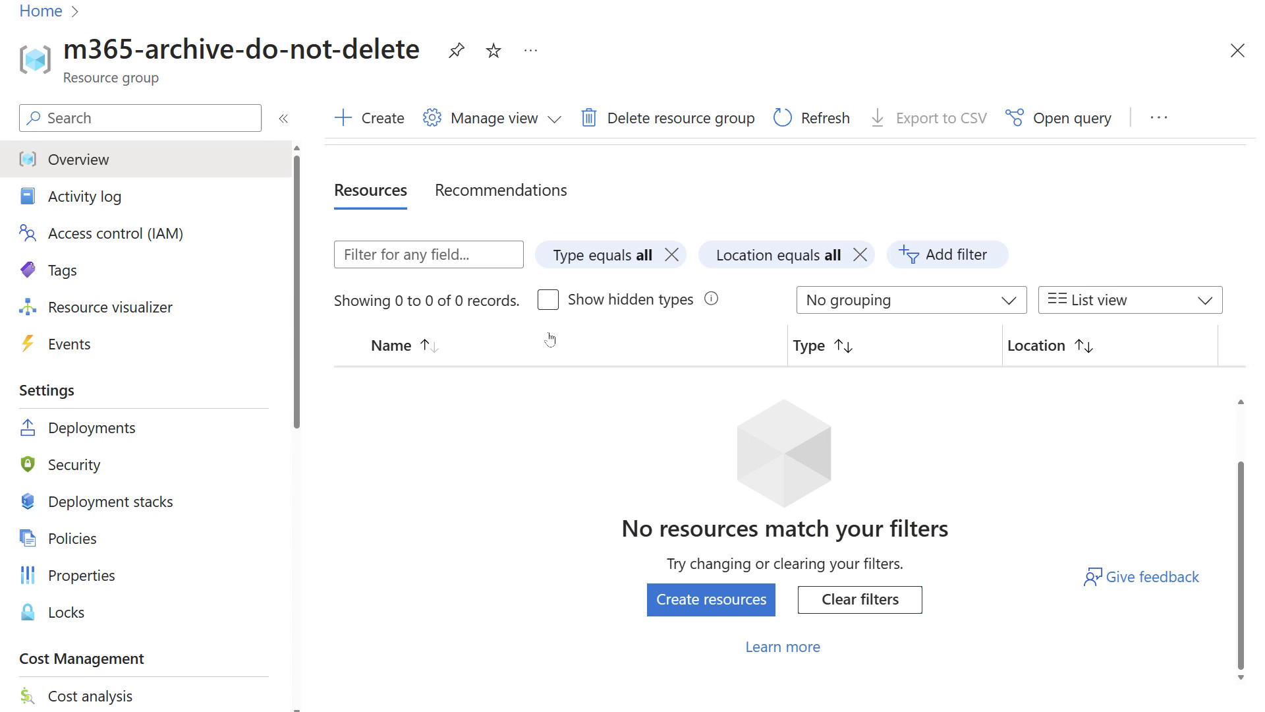
{"action": "left_click_drag", "start_coordinate": [529, 307], "coordinate": [332, 302]}
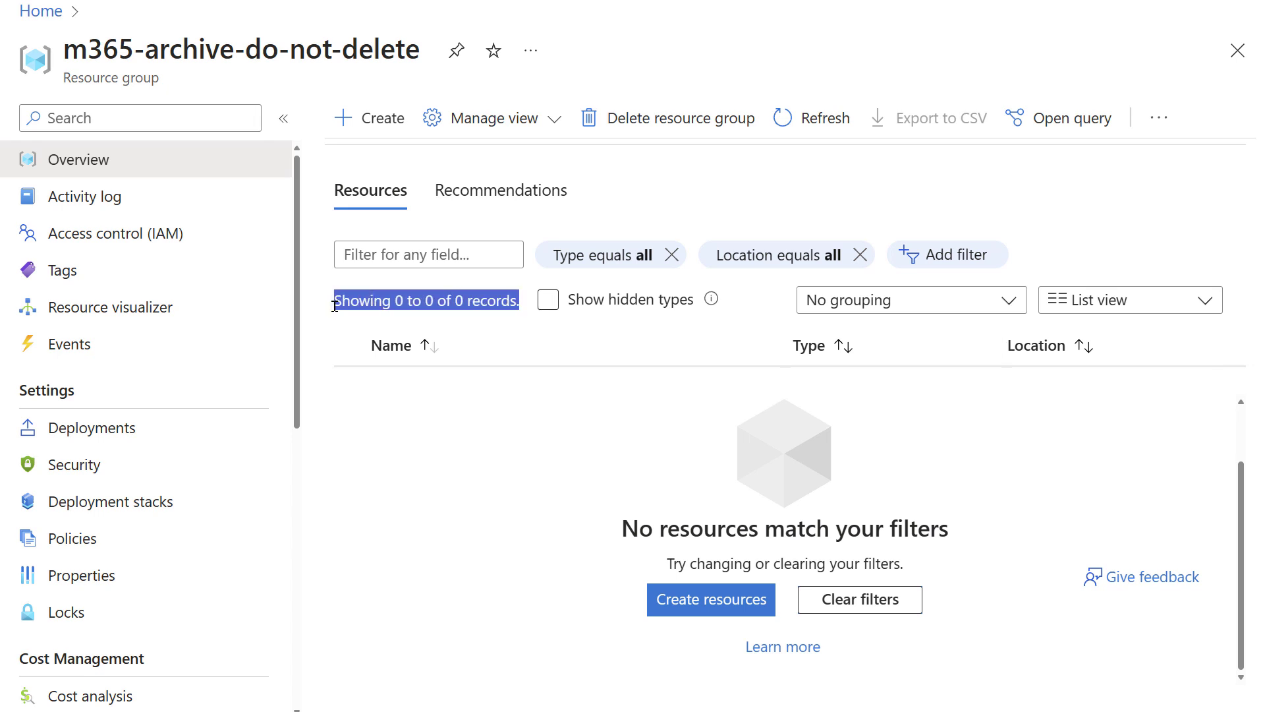
{"action": "scroll", "coordinate": [440, 473], "scroll_direction": "up", "scroll_amount": 1}
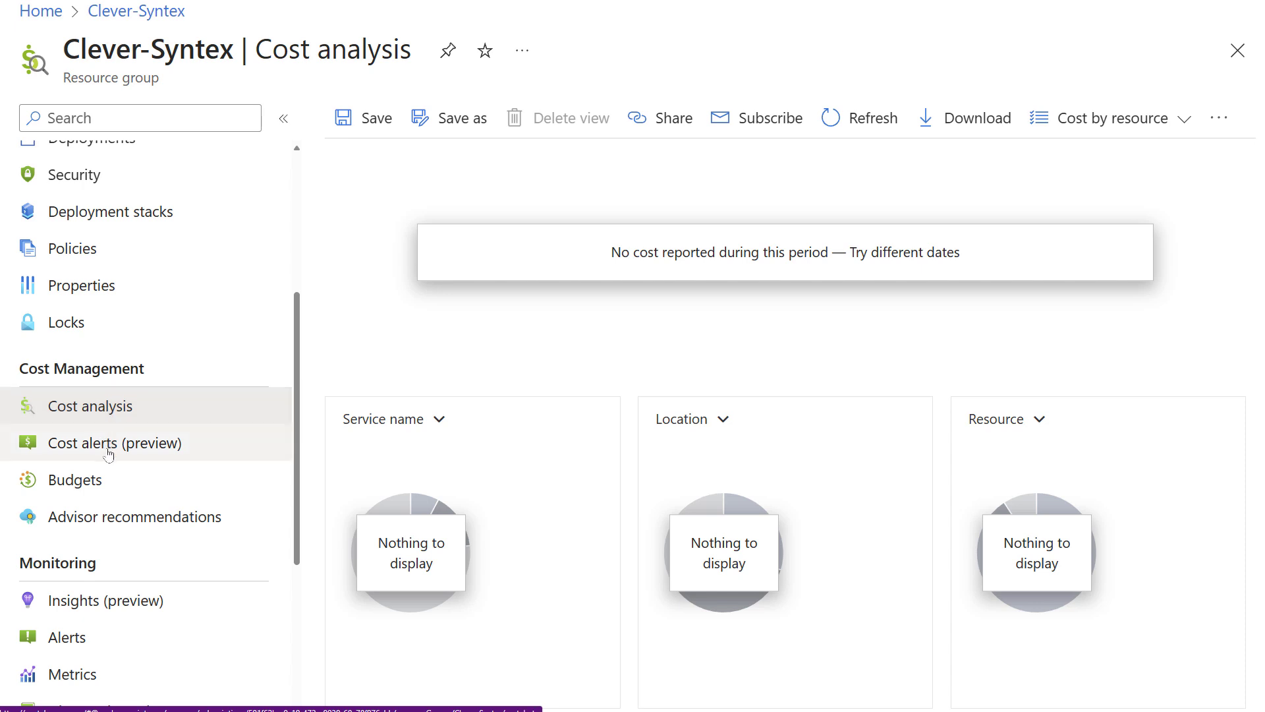
- Review the budgets and cost analysis of the Clever-Syntex resource group, then return to the m365-archive-do-not-delete overview
{"action": "left_click", "coordinate": [107, 474]}
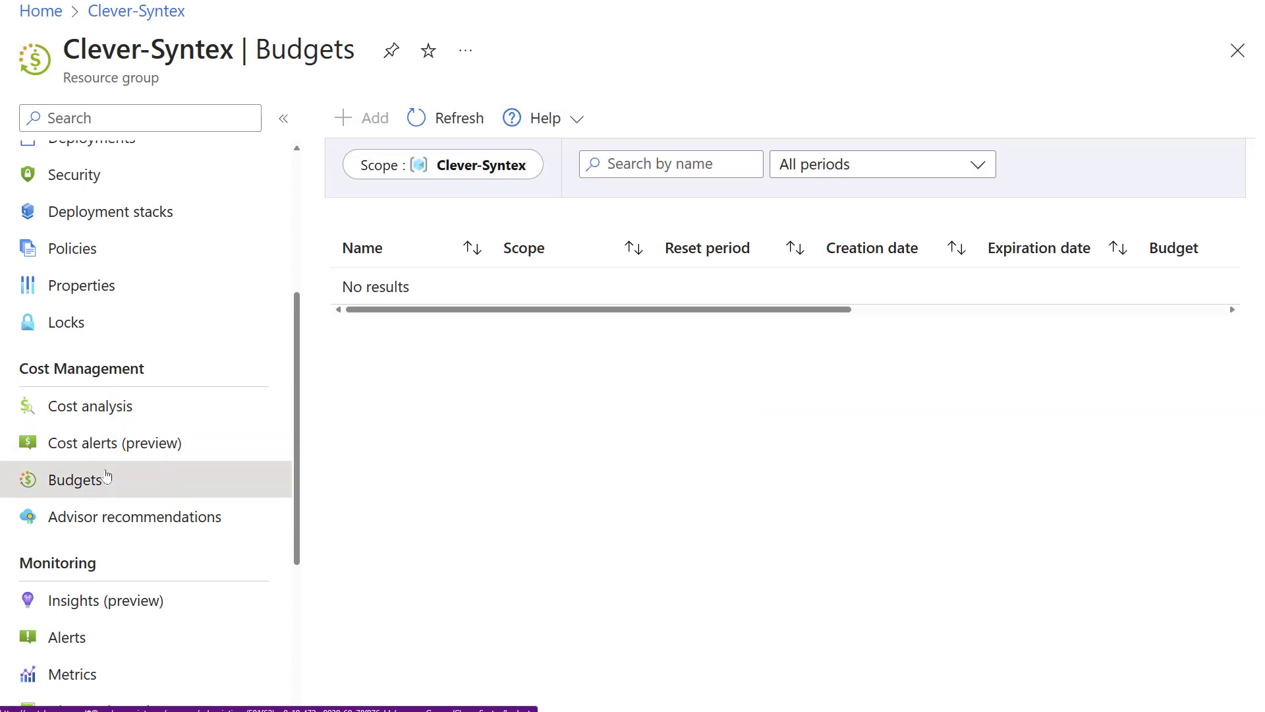
{"action": "left_click", "coordinate": [103, 414]}
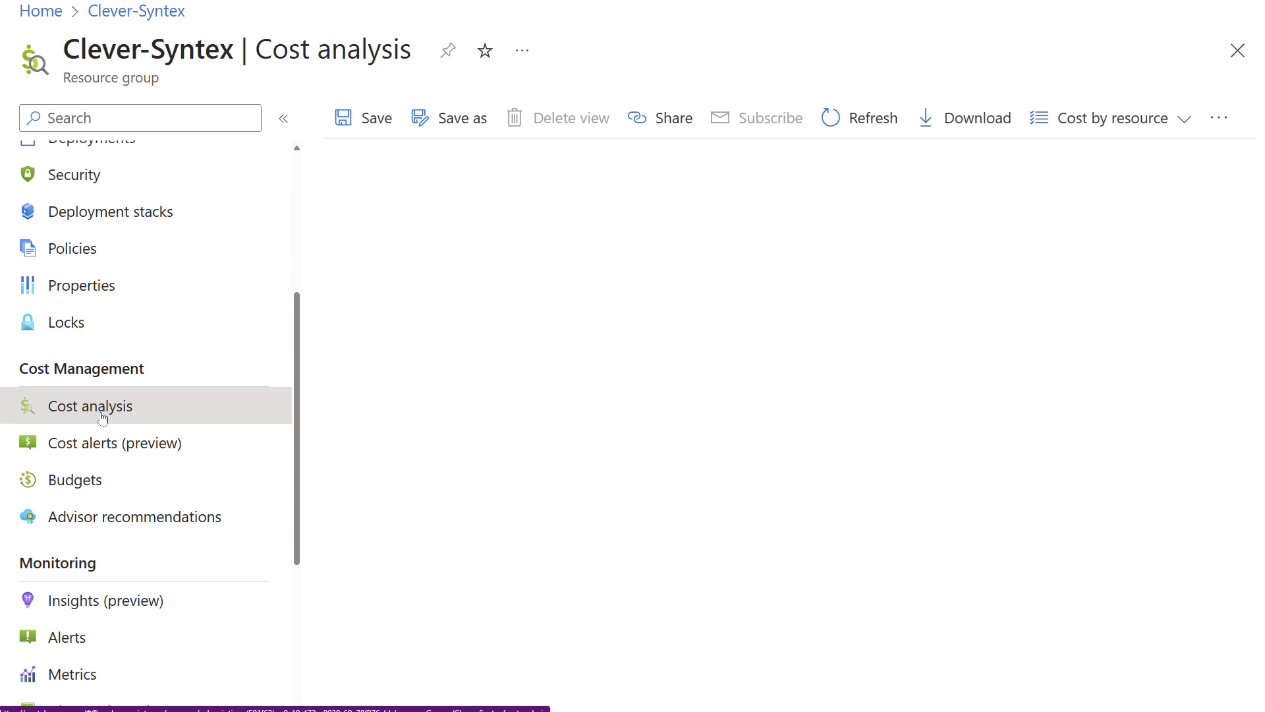
{"action": "scroll", "coordinate": [503, 317], "scroll_direction": "down", "scroll_amount": 1}
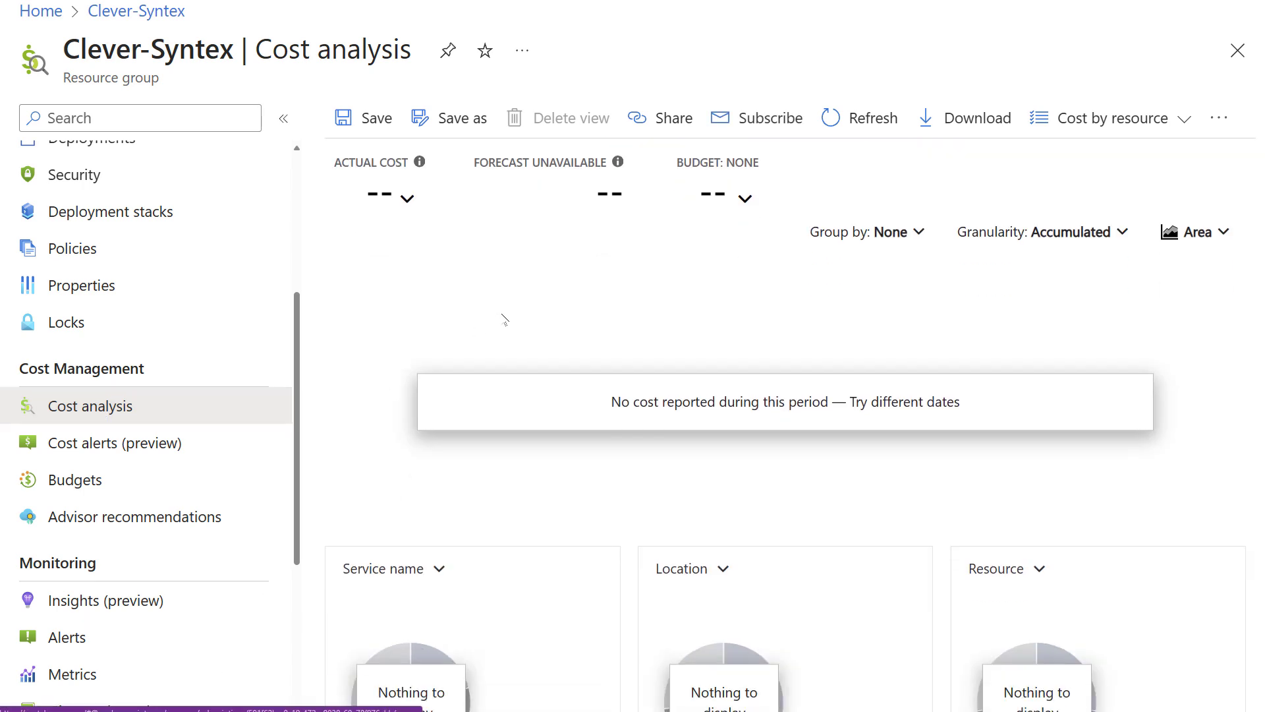
{"action": "scroll", "coordinate": [503, 319], "scroll_direction": "down", "scroll_amount": 3}
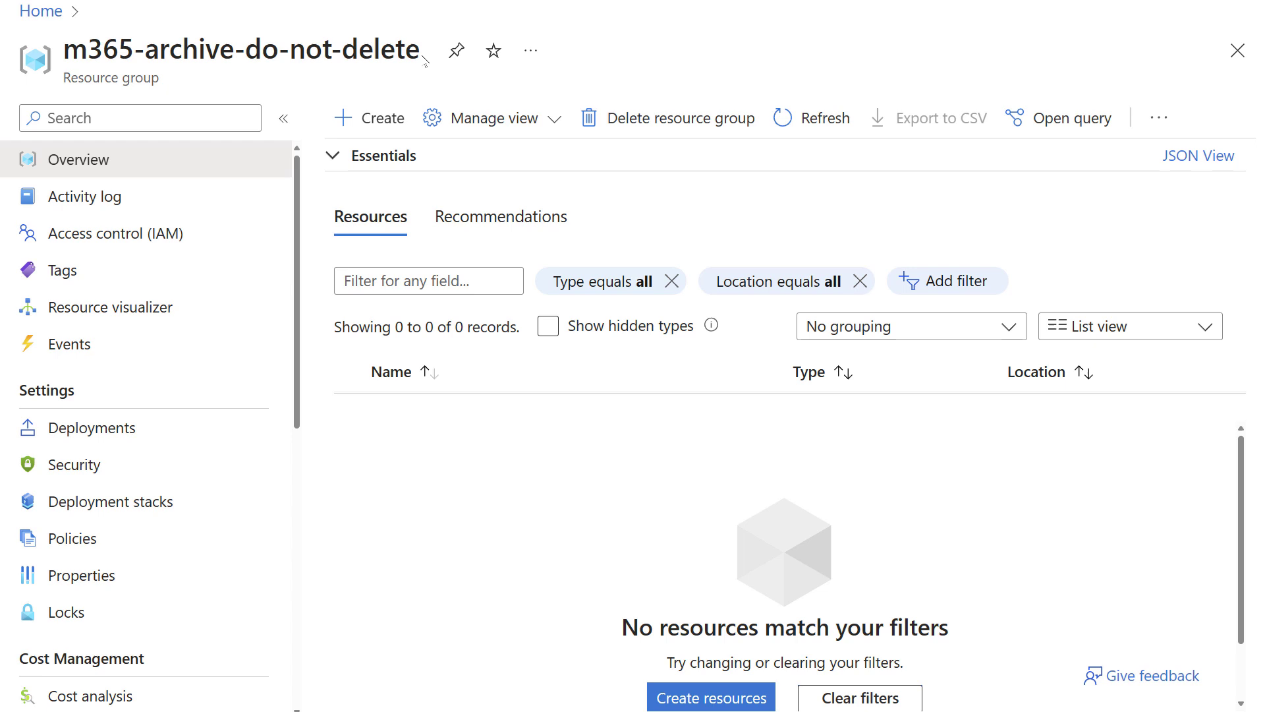
{"action": "left_click_drag", "start_coordinate": [419, 50], "coordinate": [64, 52]}
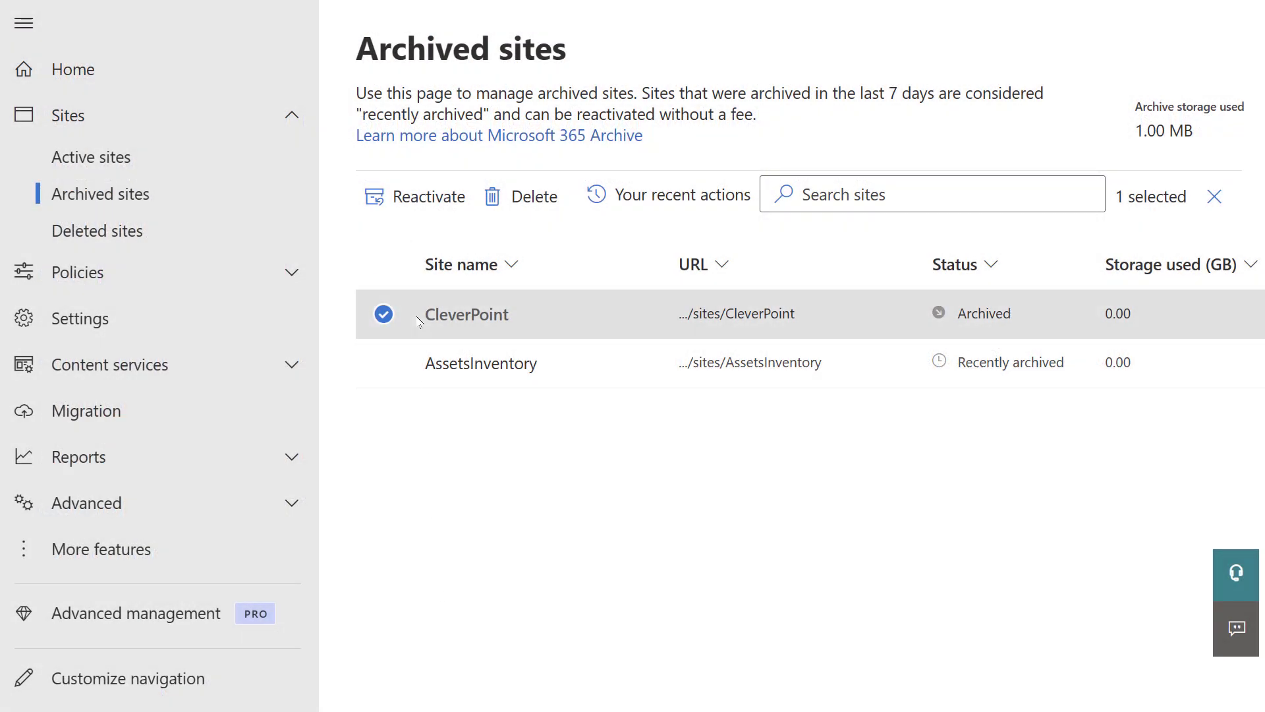
- In the SharePoint admin center, start reactivating the archived CleverPoint site
{"action": "left_click", "coordinate": [427, 201]}
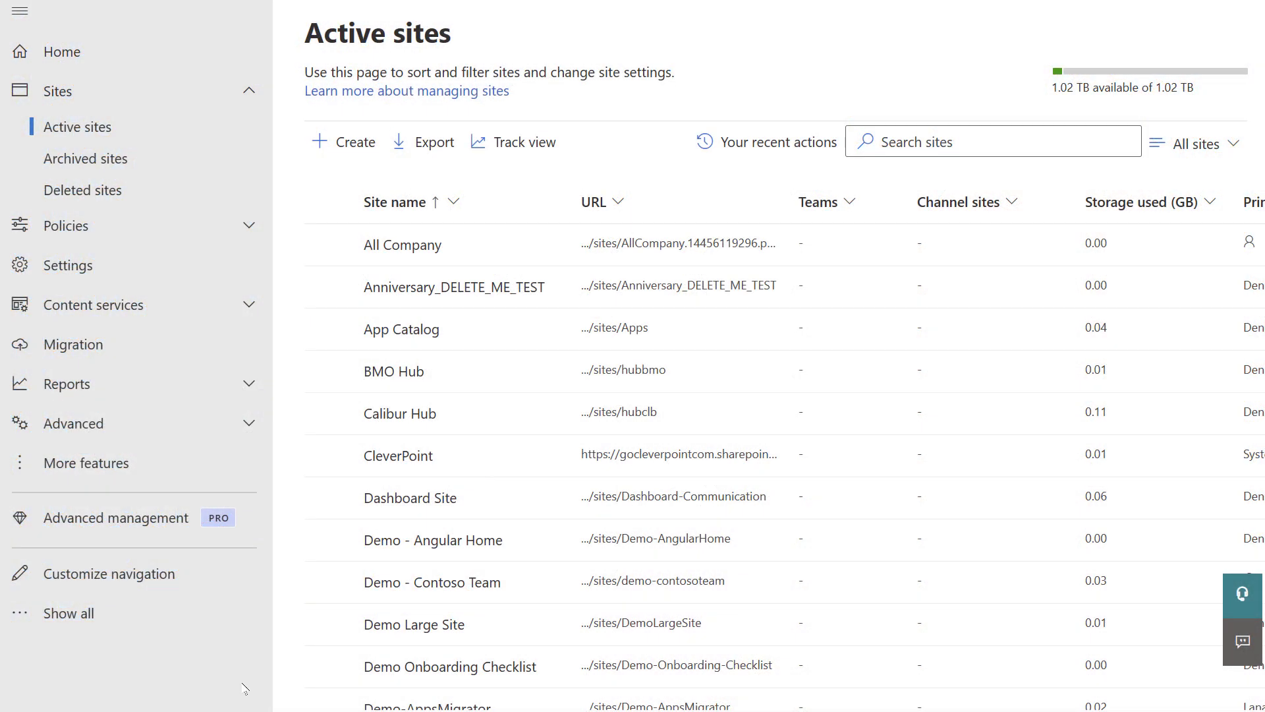
- Select the All Company and Anniversary_DELETE_ME_TEST active sites and start archiving them in bulk
{"action": "left_click", "coordinate": [328, 245]}
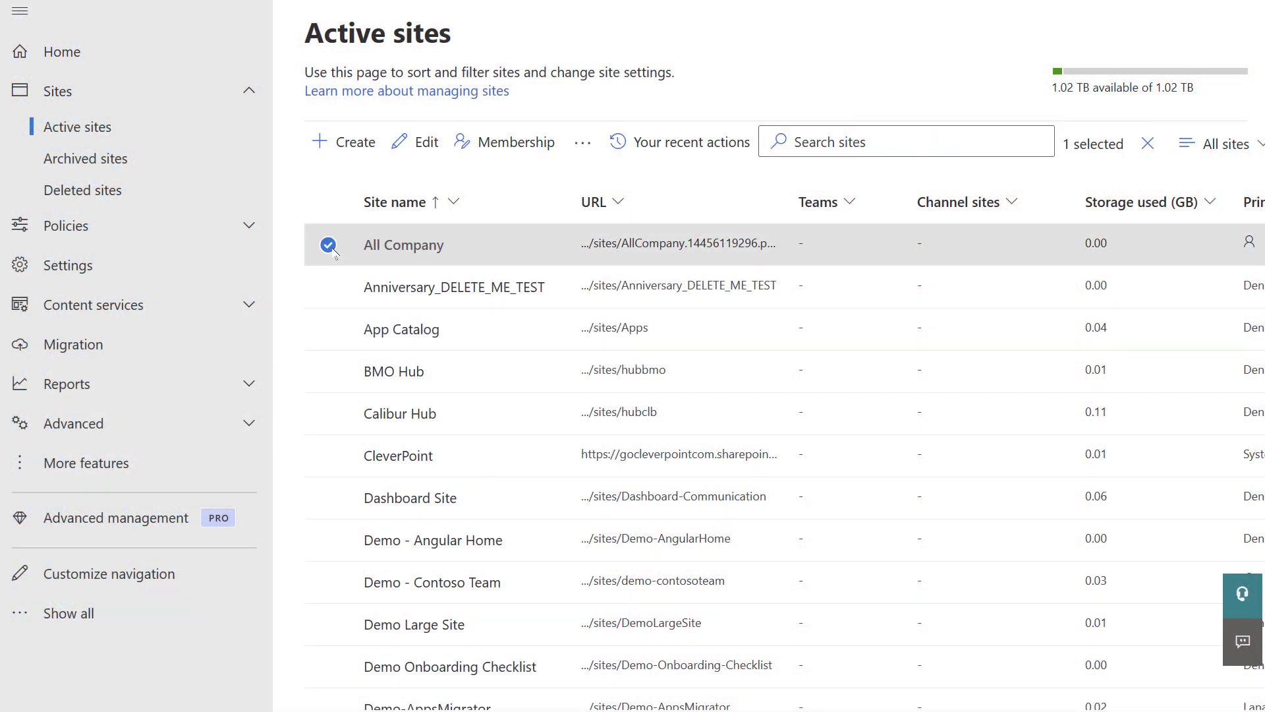
{"action": "left_click", "coordinate": [328, 286]}
{"action": "left_click", "coordinate": [453, 144]}
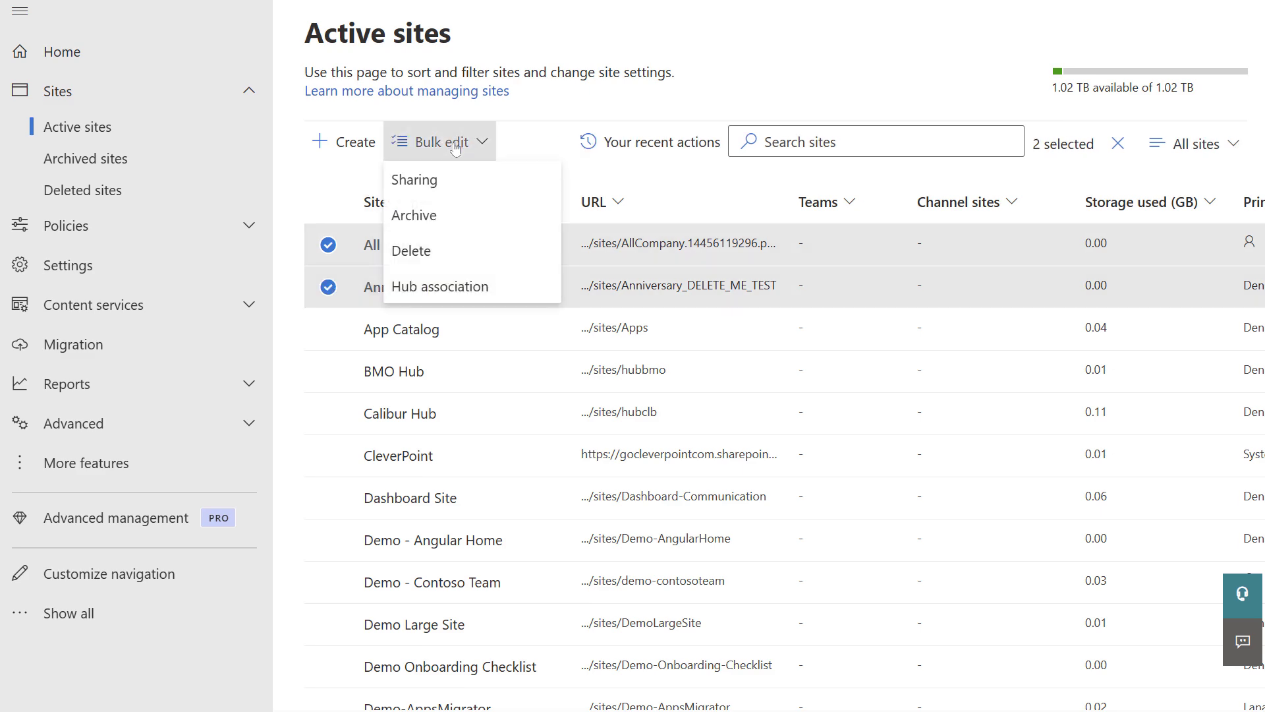
{"action": "left_click", "coordinate": [418, 215]}
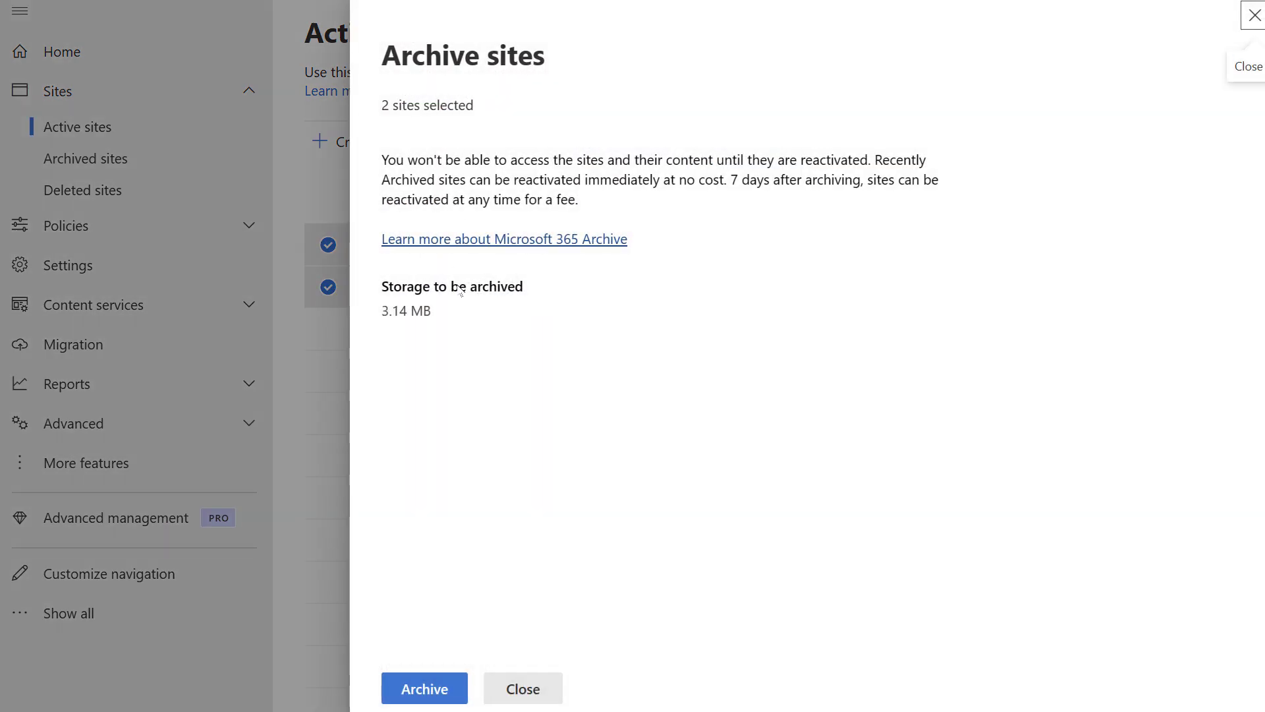